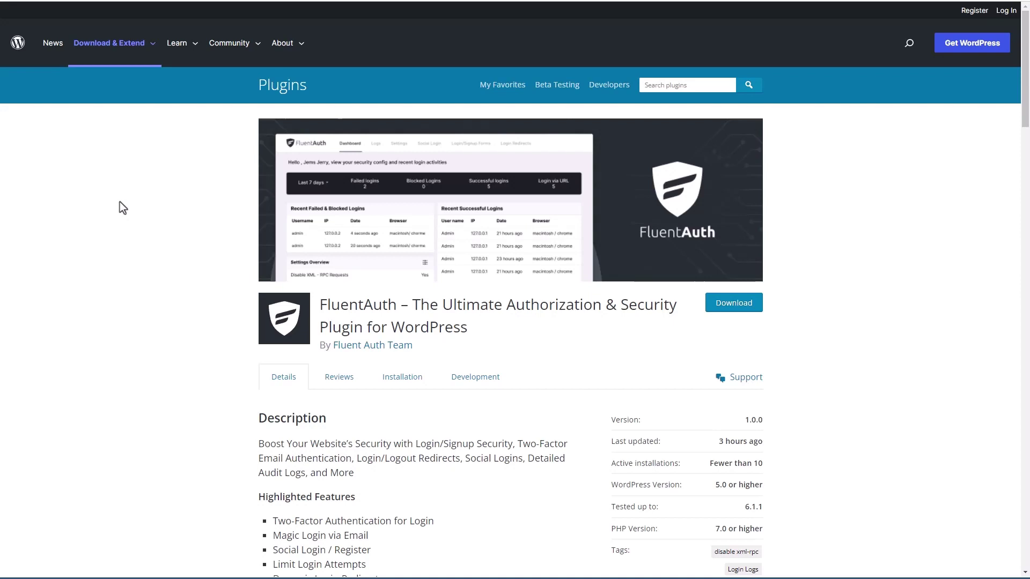
scroll(120, 202, "down", 3)
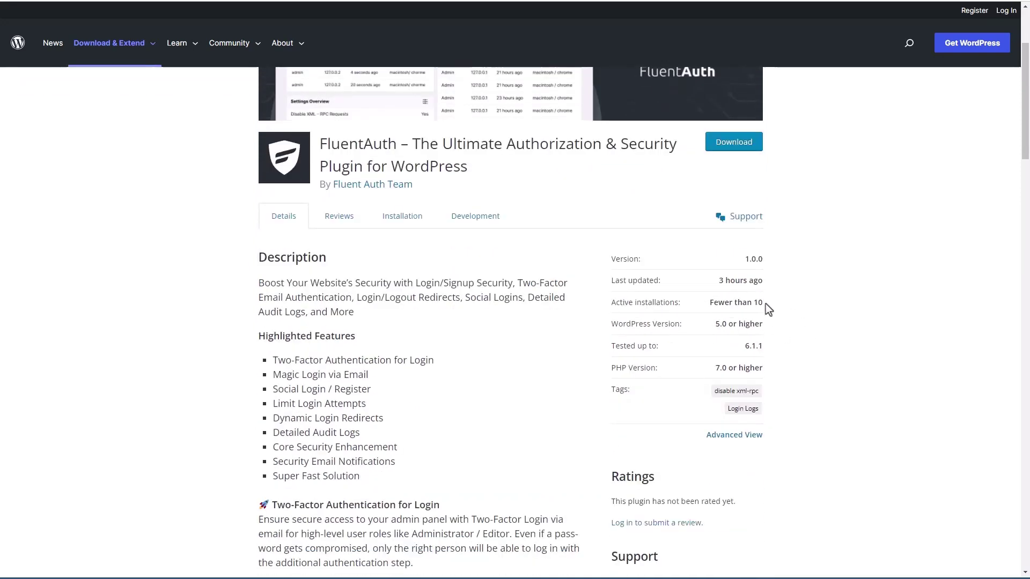
scroll(764, 303, "down", 2)
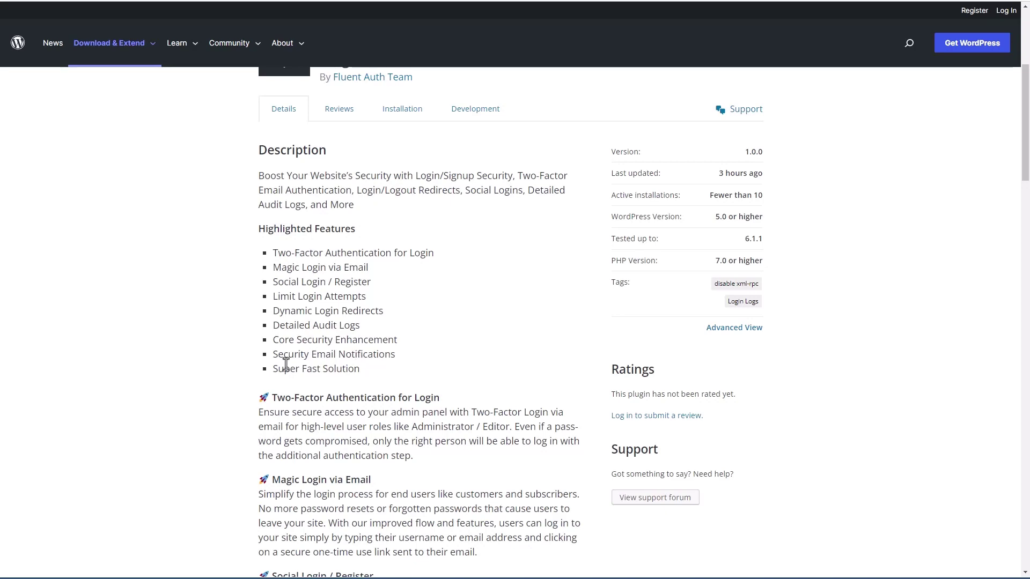
scroll(349, 370, "up", 4)
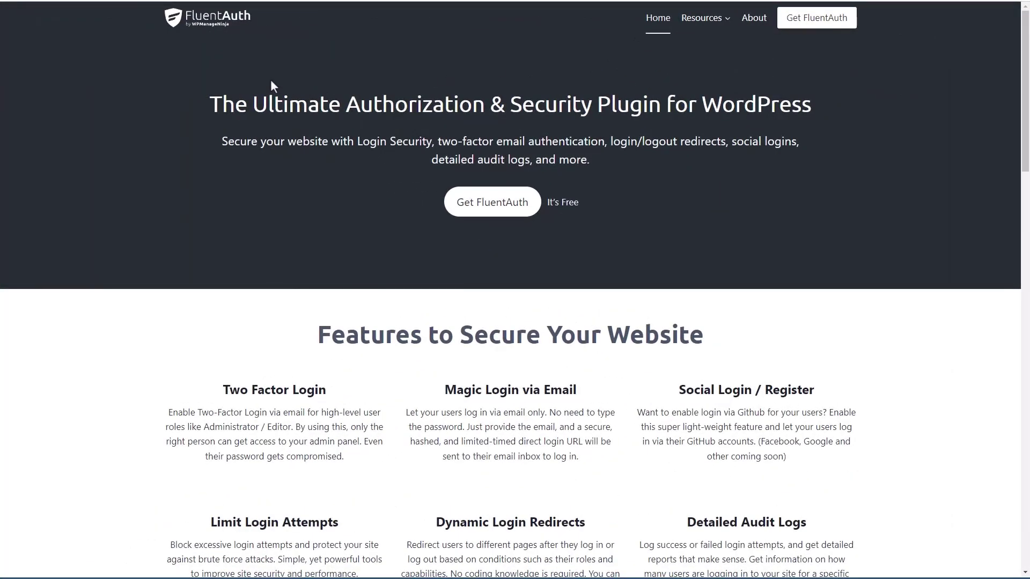
- Open FluentAuth's User Guides from the Resources menu and browse the Documentations list
scroll(270, 79, "down", 4)
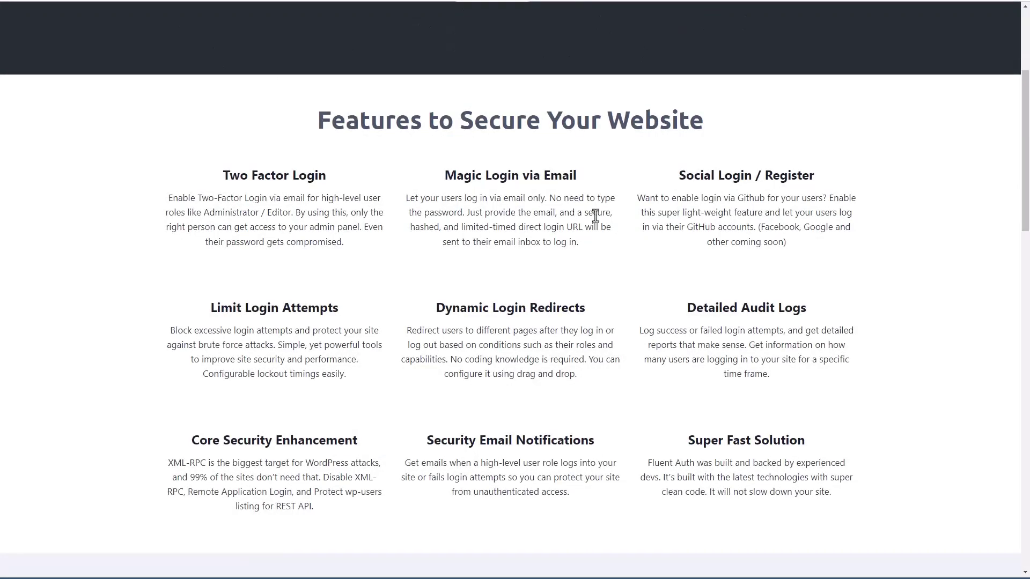
scroll(594, 214, "up", 4)
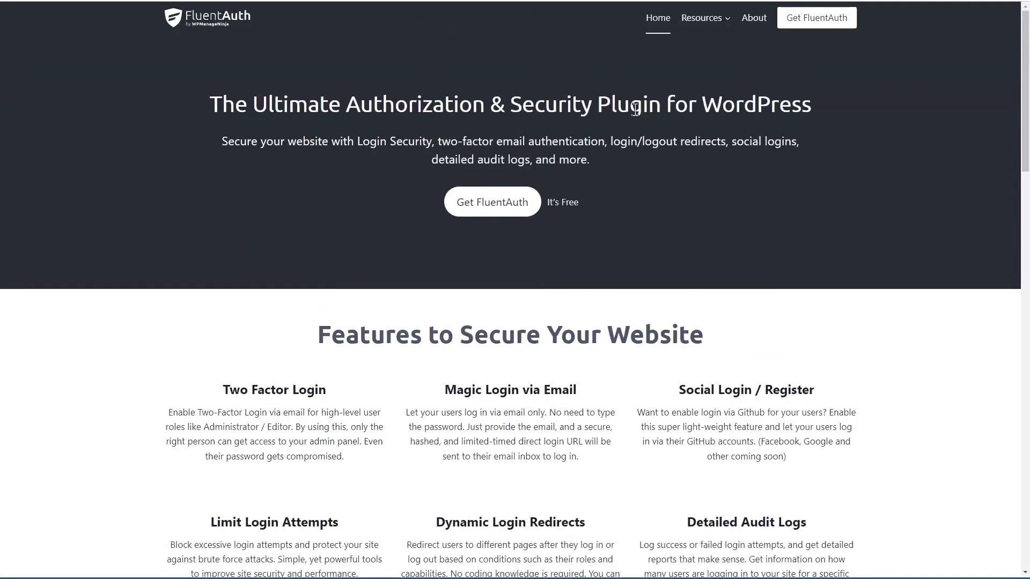
mouse_move(707, 18)
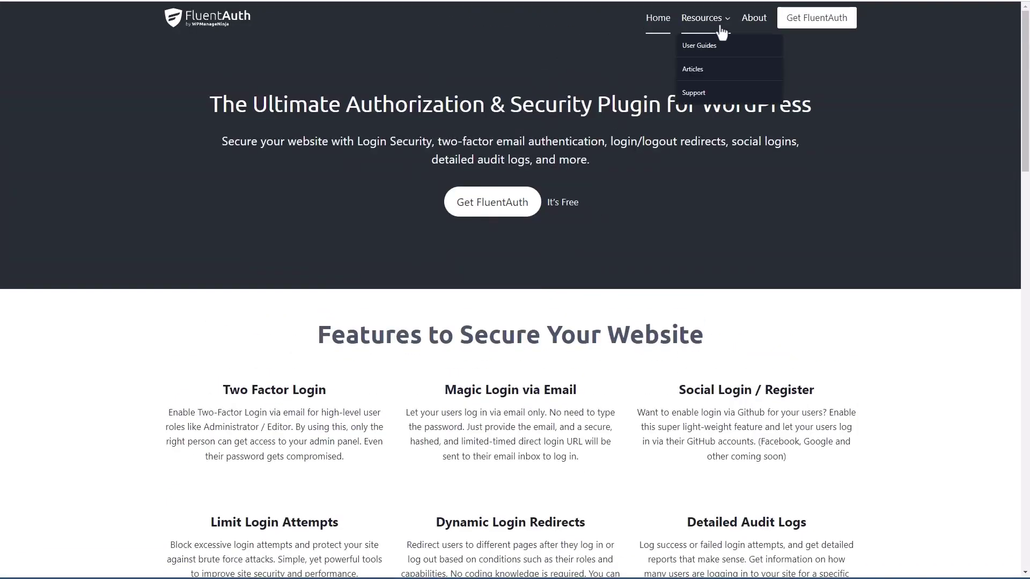
left_click(704, 53)
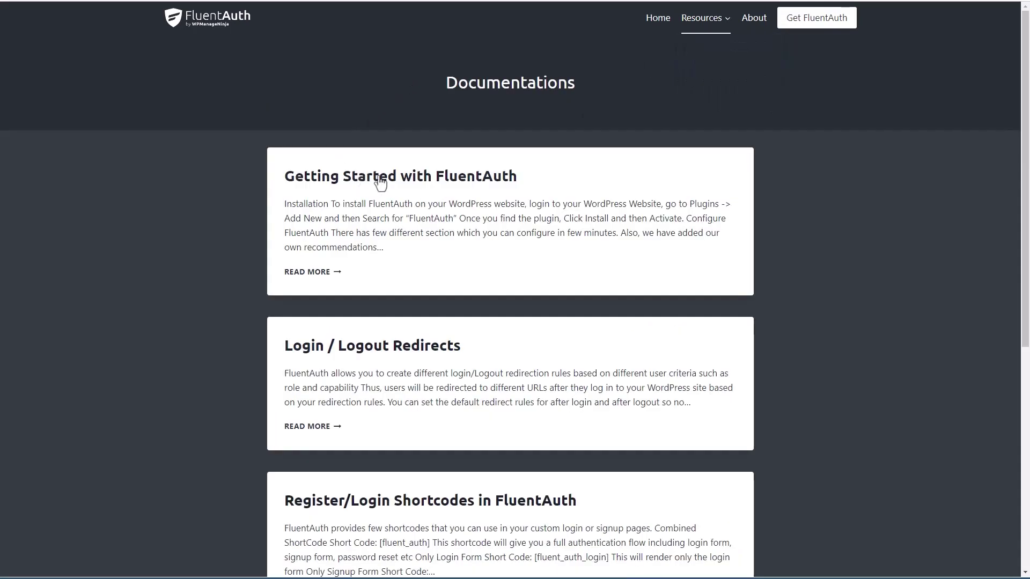
scroll(490, 182, "down", 3)
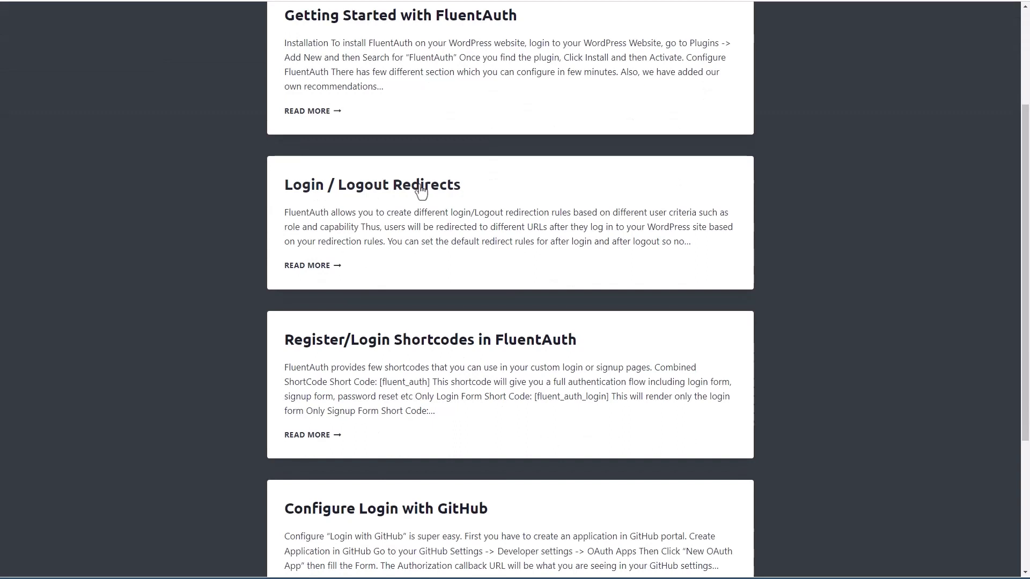
scroll(421, 190, "down", 3)
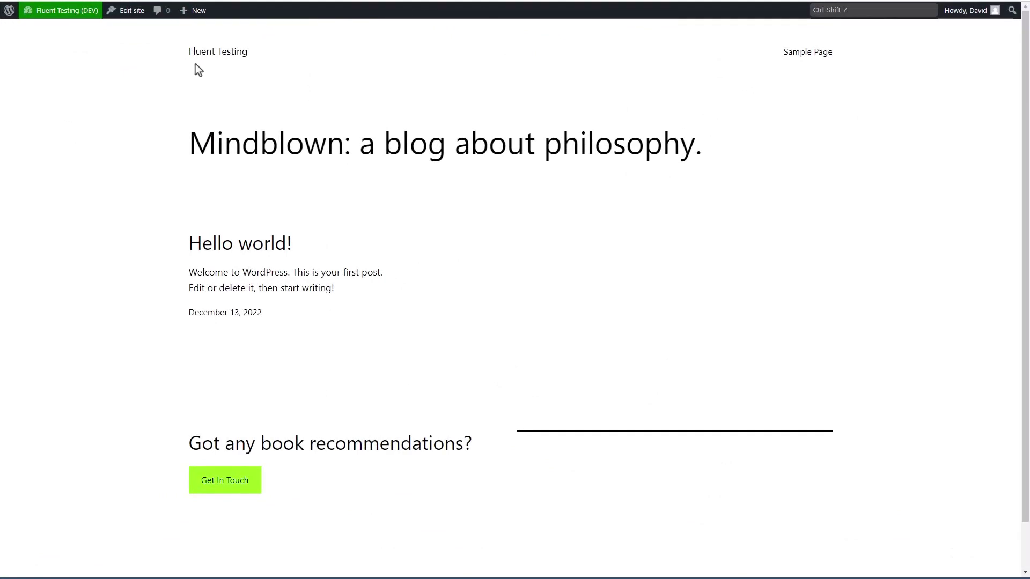
- Search 'fluentauth' under Plugins > Add New, then install and activate the FluentAuth plugin
left_click(40, 28)
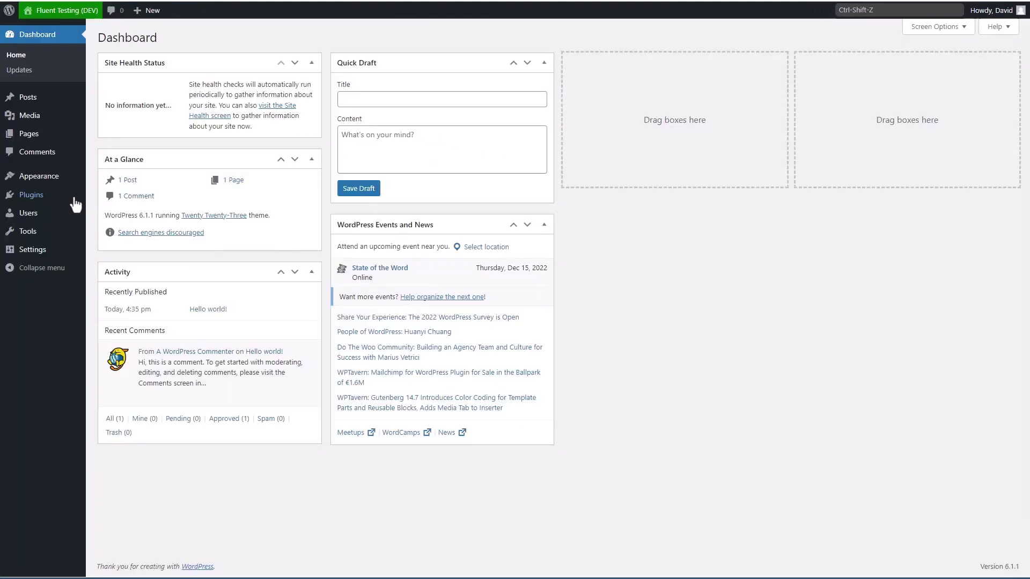
left_click(47, 197)
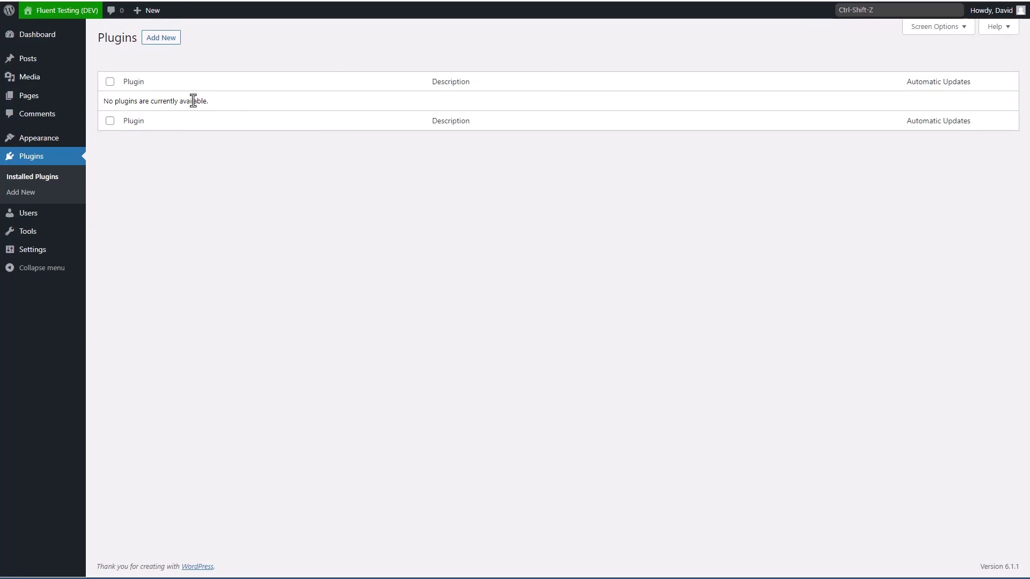
left_click(167, 42)
left_click(891, 69)
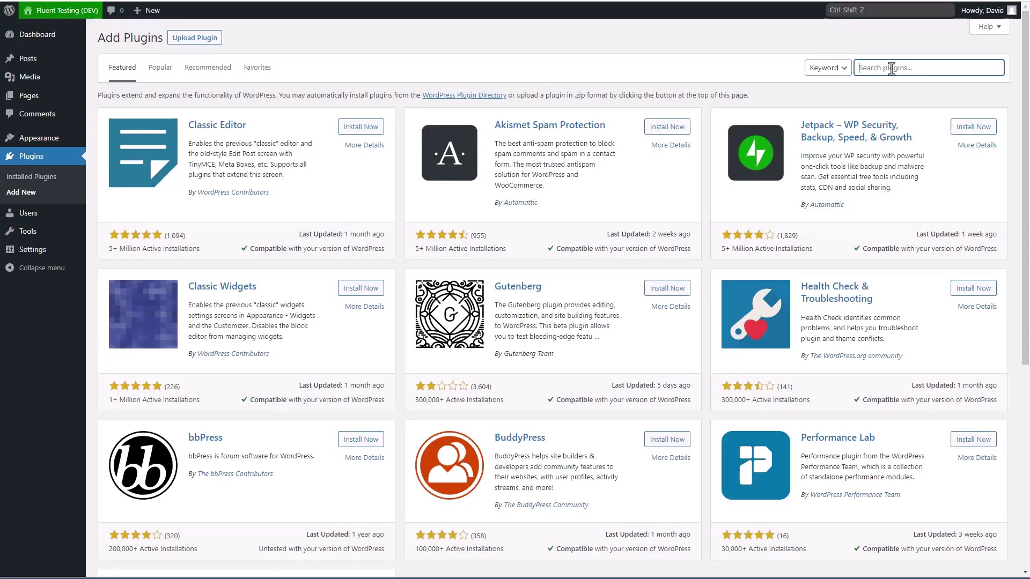
type("fluentauth")
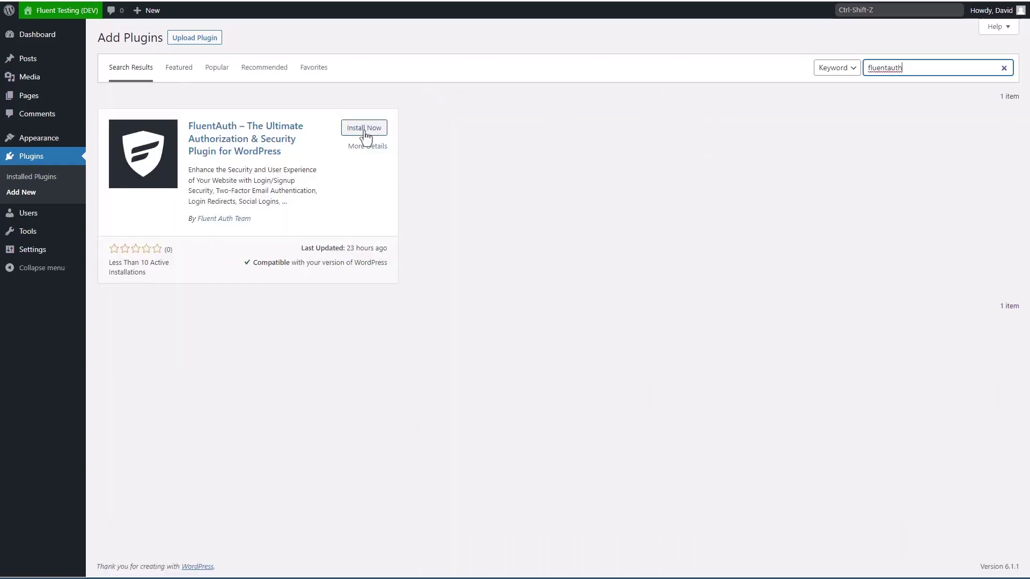
left_click(364, 129)
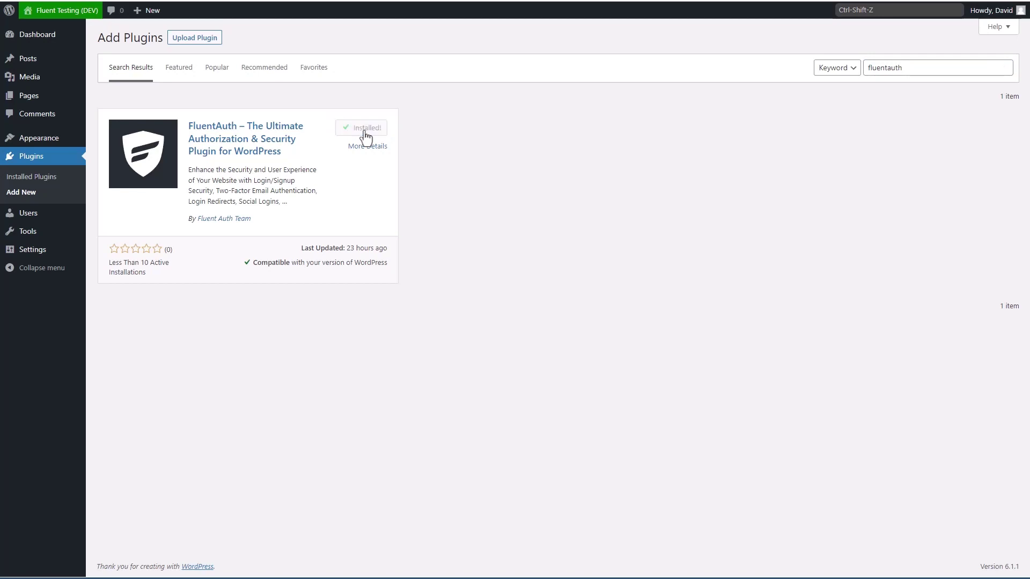
left_click(366, 131)
key("ctrl+shift+z")
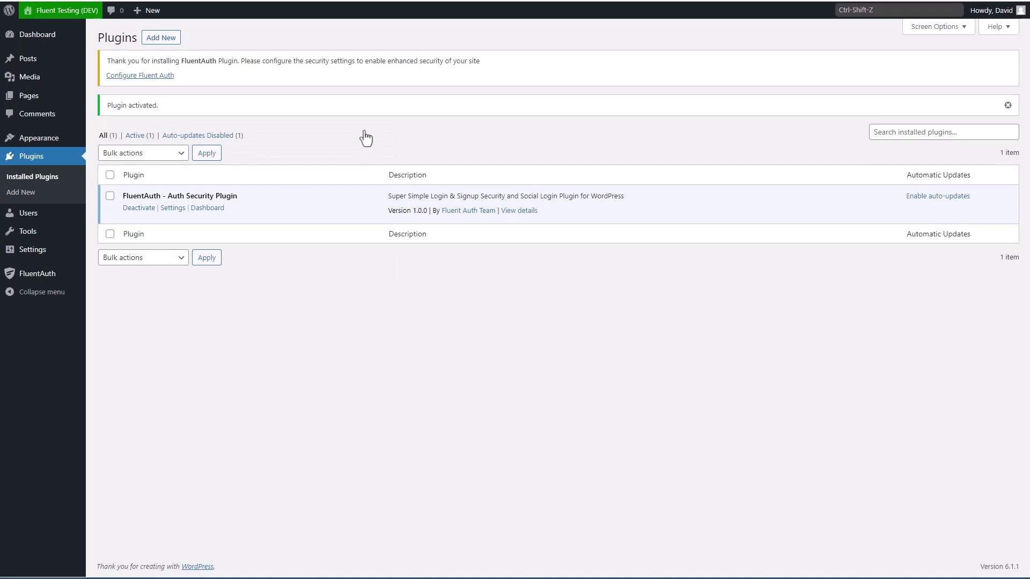
- Open Configure Fluent Auth and apply the recommended settings on the Settings tab
left_click(157, 80)
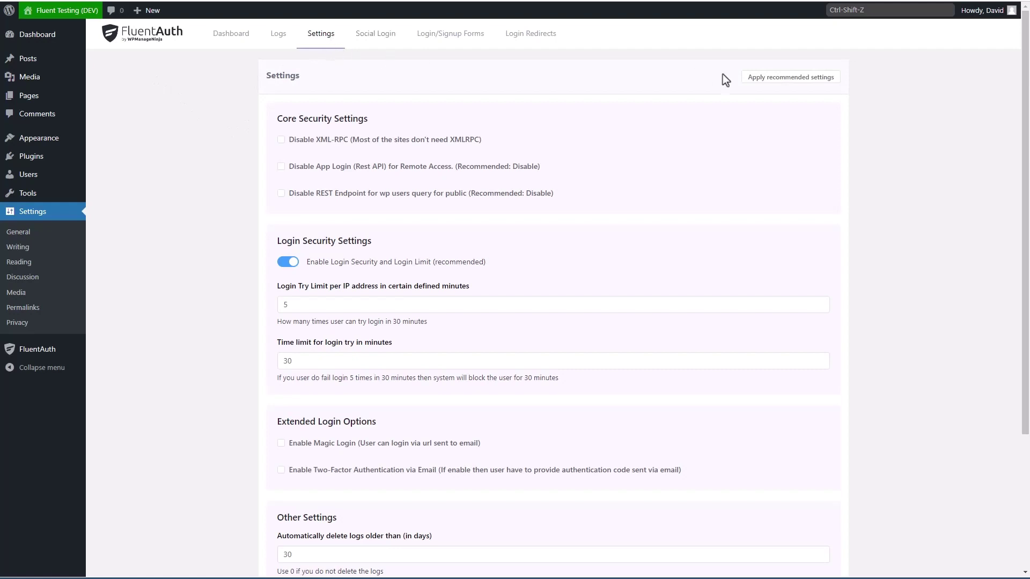
left_click(798, 81)
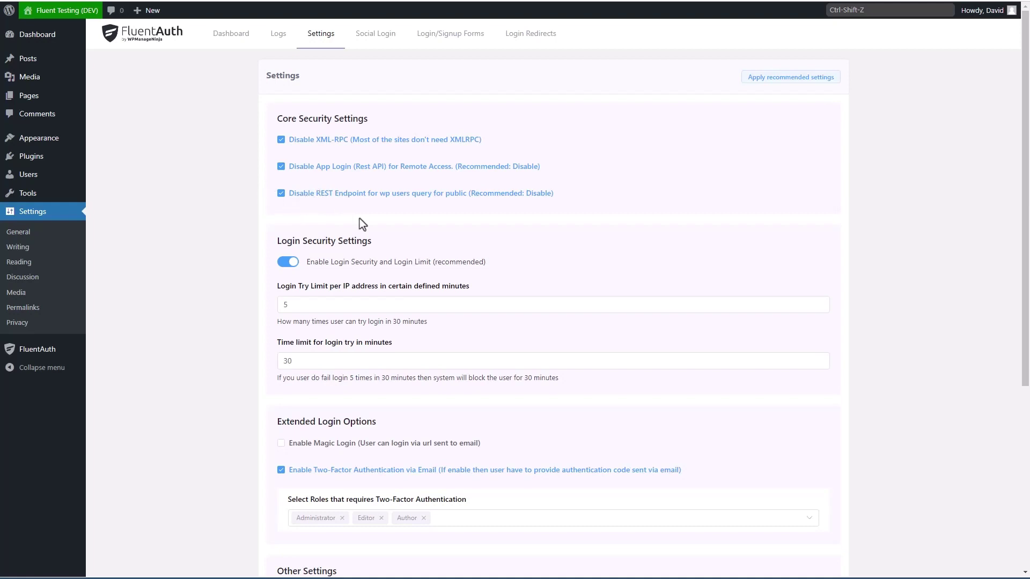
scroll(362, 224, "down", 1)
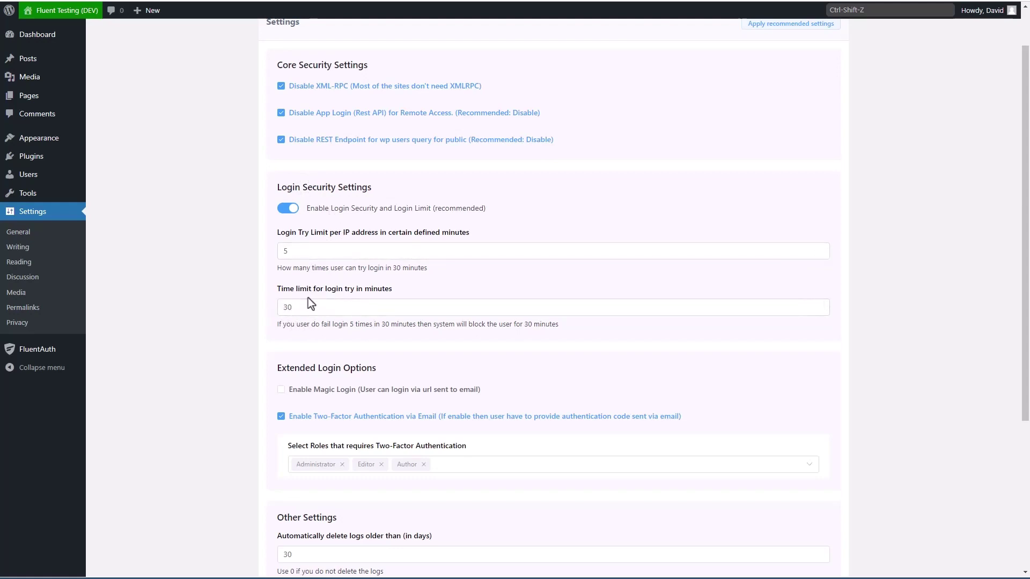
scroll(317, 301, "down", 3)
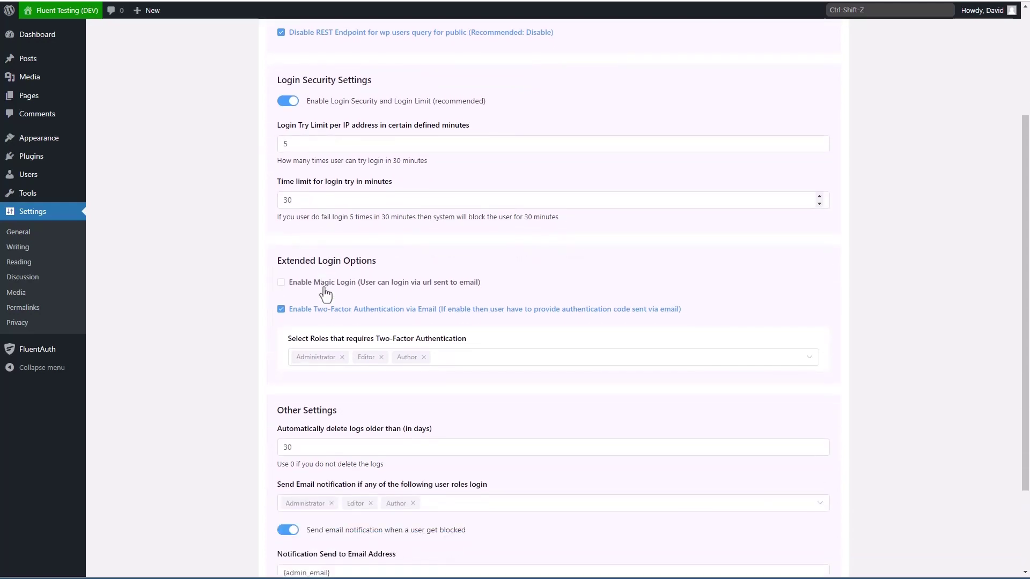
scroll(325, 294, "down", 1)
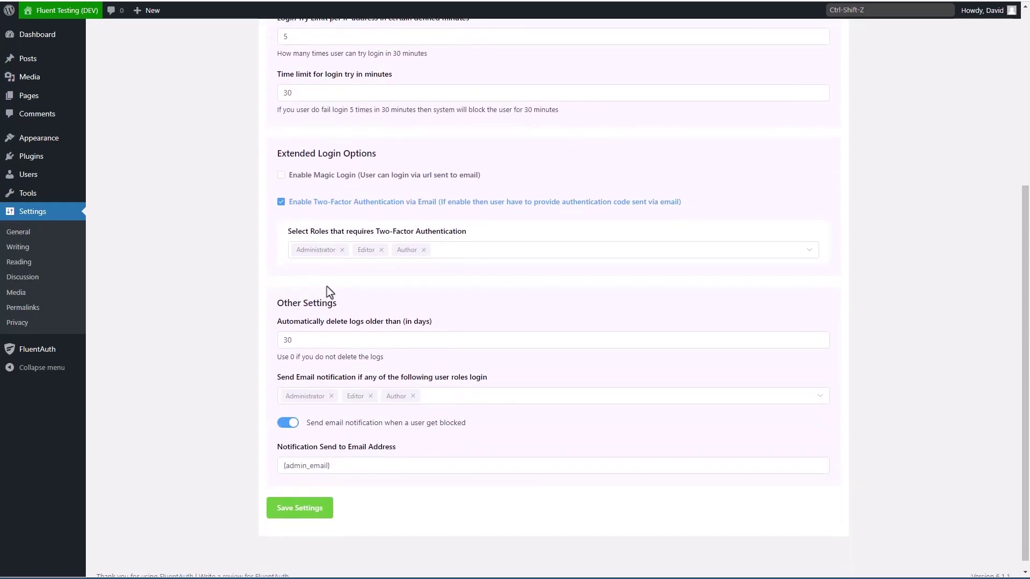
left_click(281, 175)
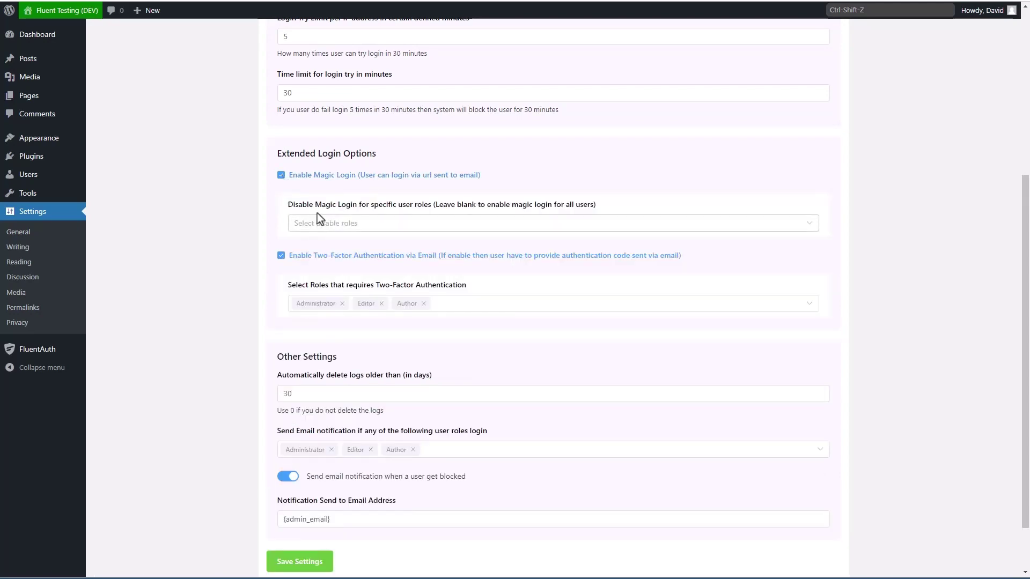
left_click(810, 224)
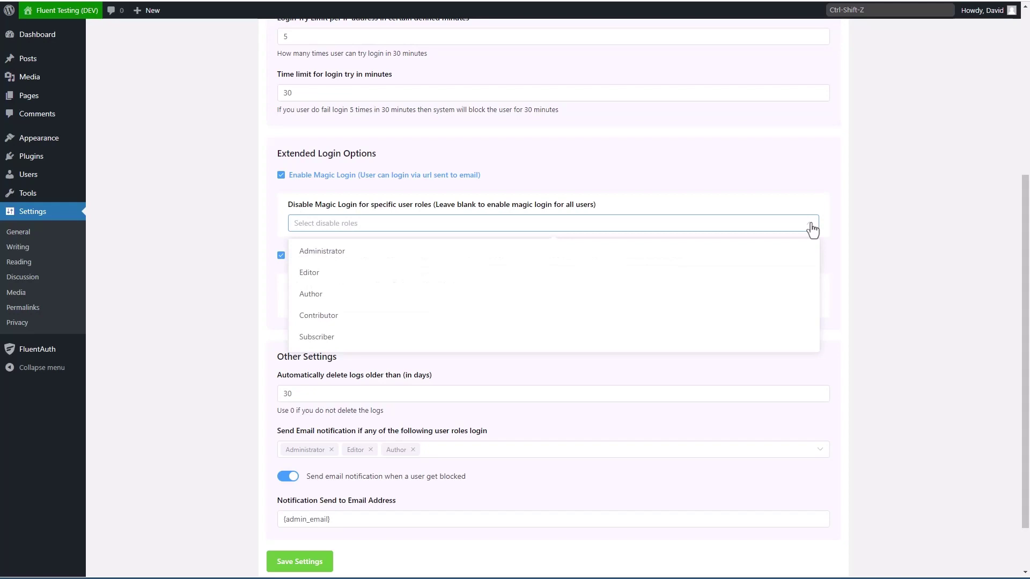
left_click(811, 230)
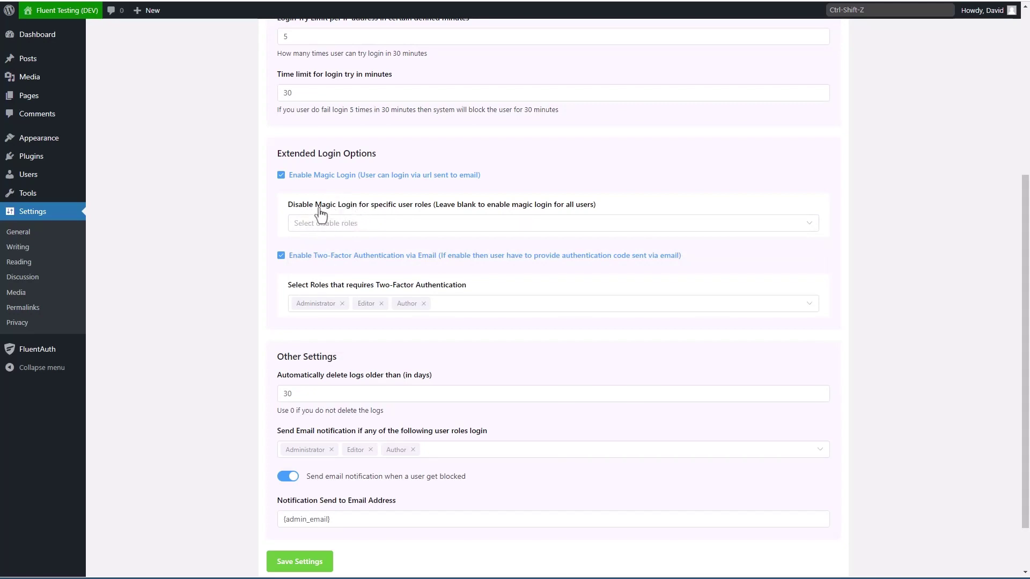
left_click(281, 175)
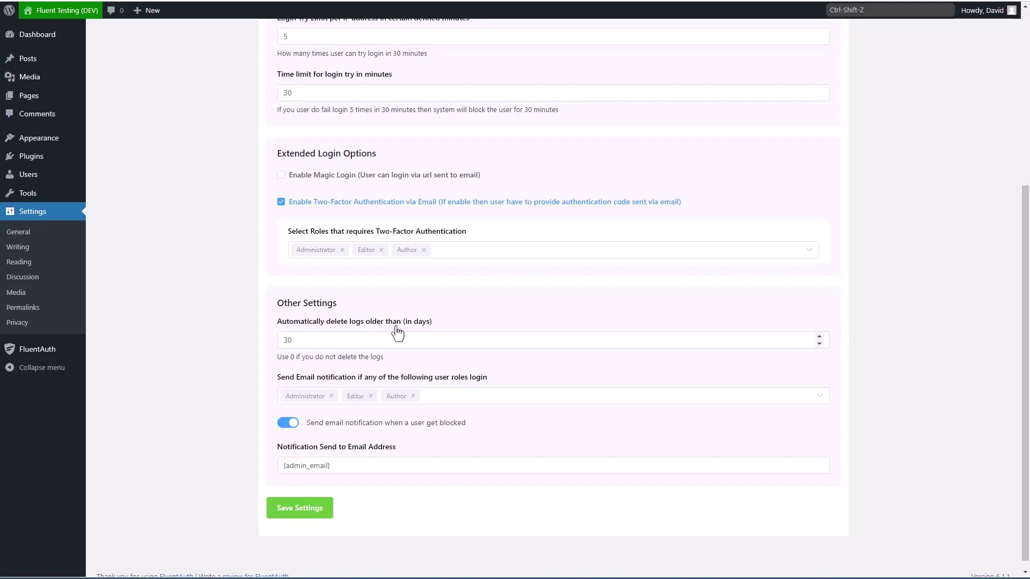
- Change log auto-deletion from 30 to 10 days and save the FluentAuth settings
left_click_drag(288, 340, 279, 344)
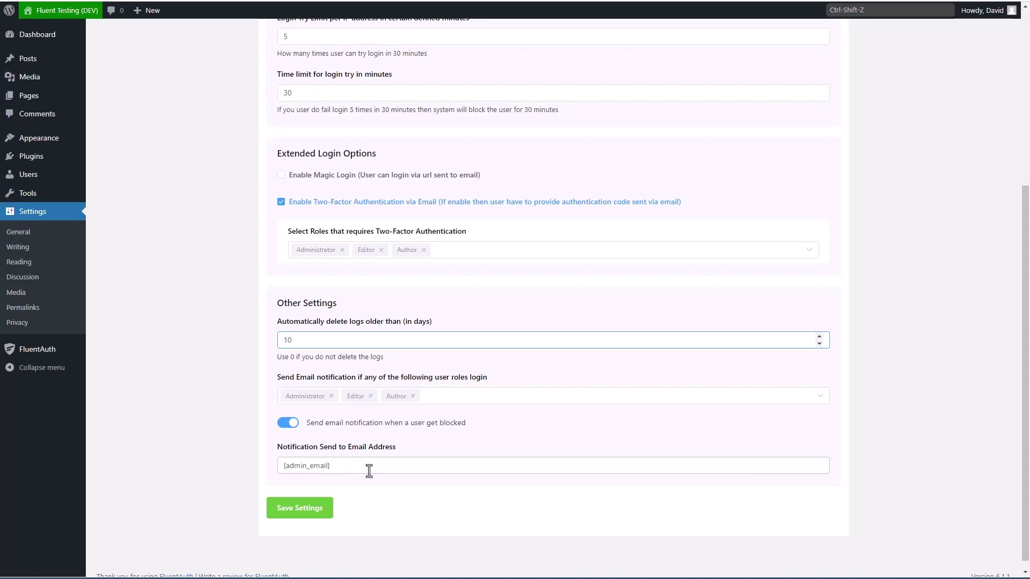
left_click(301, 509)
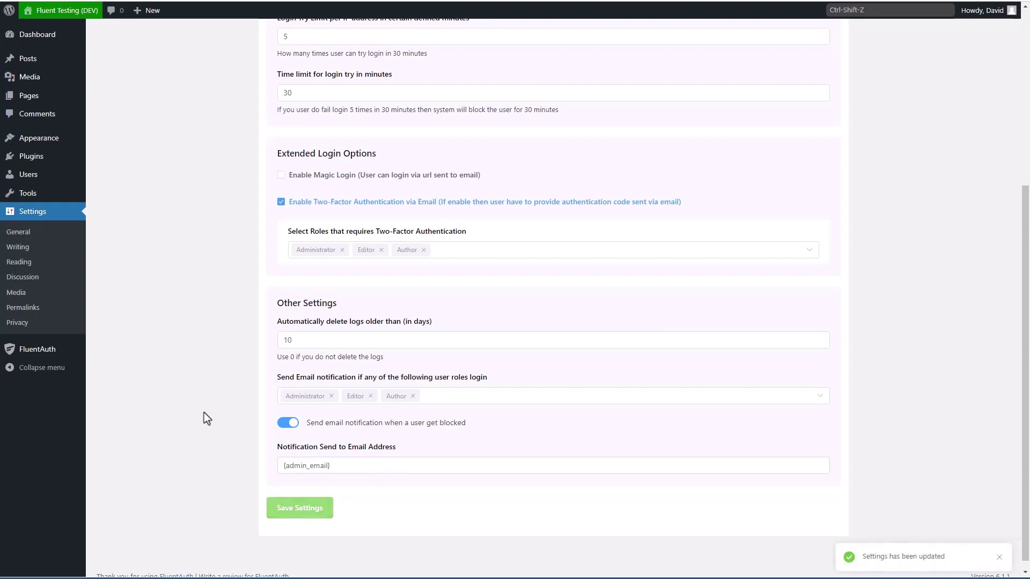
scroll(207, 418, "up", 5)
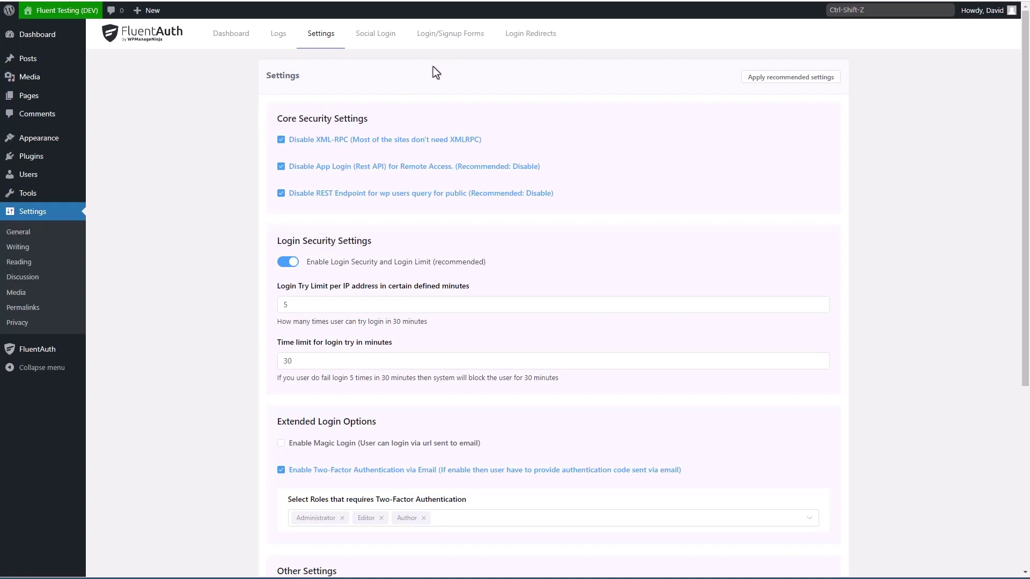
- Toggle Enable Social Login / Signup on and back off, then go to Login/Signup Forms
left_click(373, 43)
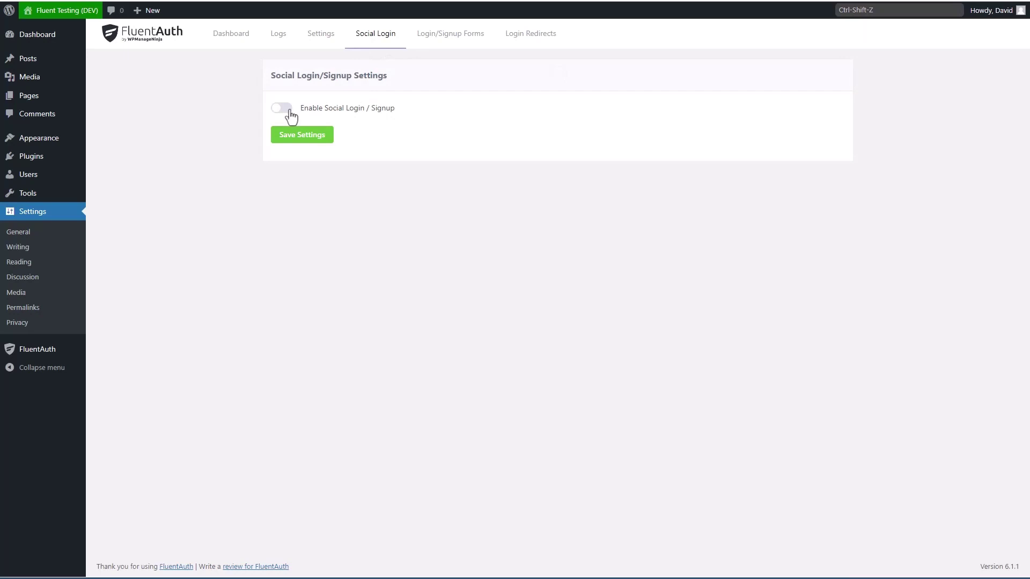
left_click(290, 112)
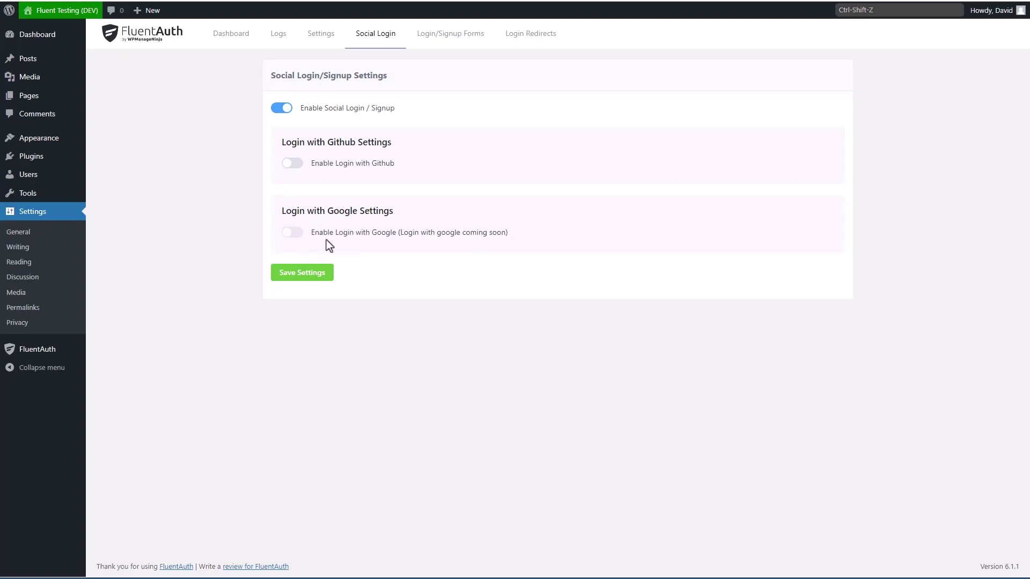
left_click(280, 108)
left_click(437, 39)
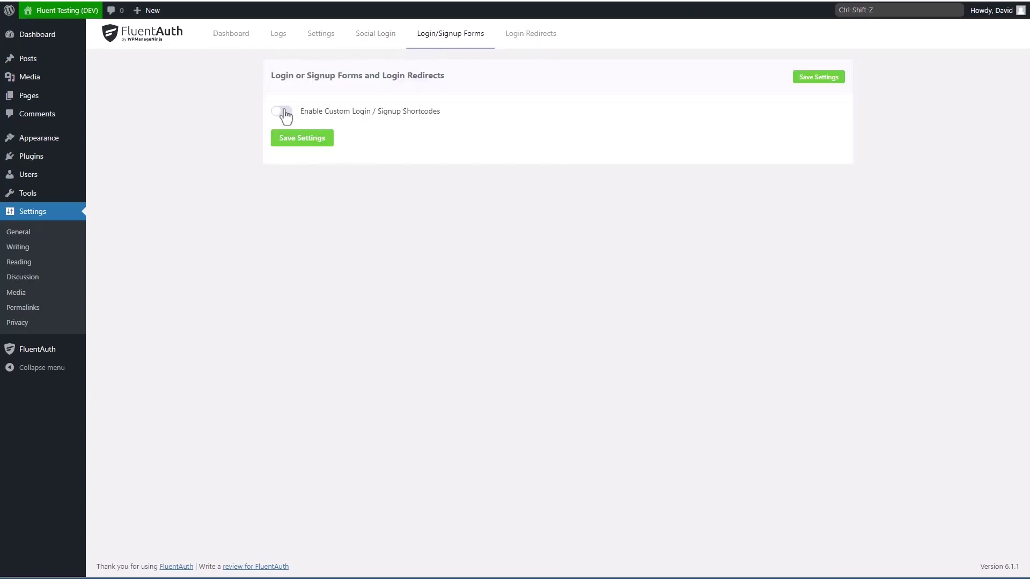
left_click(282, 112)
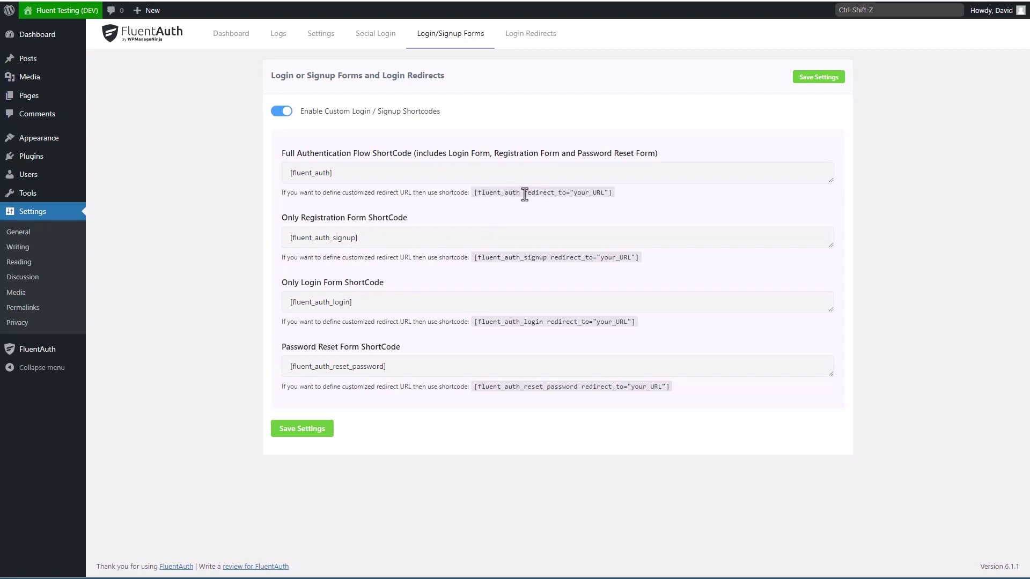
left_click_drag(524, 194, 568, 194)
left_click(528, 193)
left_click(282, 111)
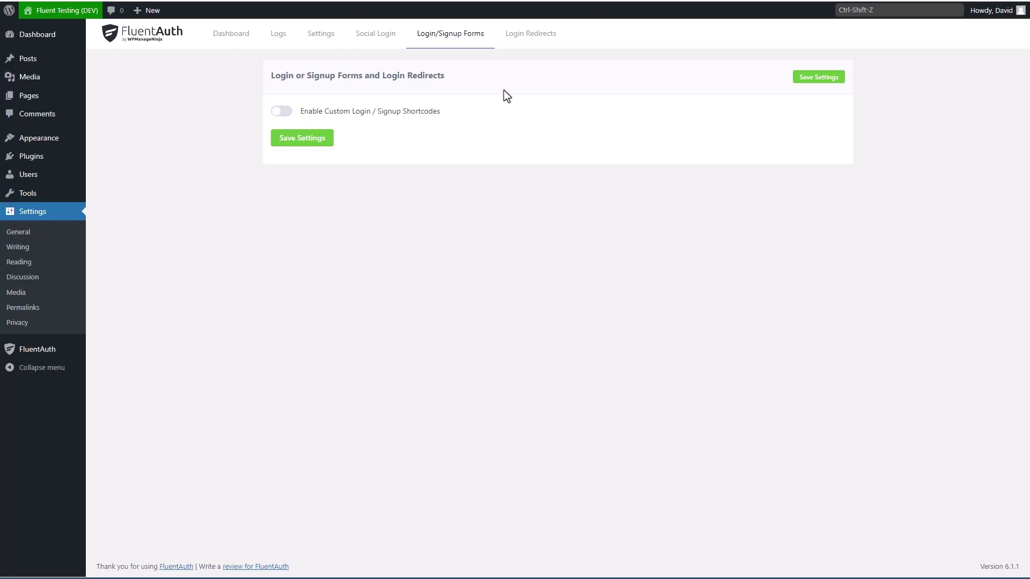
- On the Login Redirects tab, enable Custom Login Redirects and add one advanced redirect rule
left_click(527, 43)
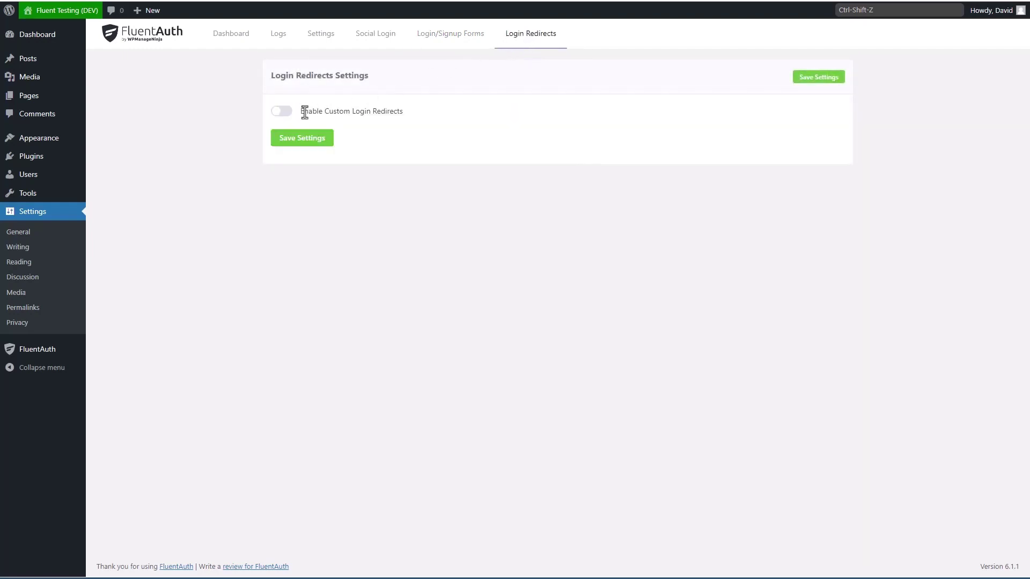
left_click(282, 112)
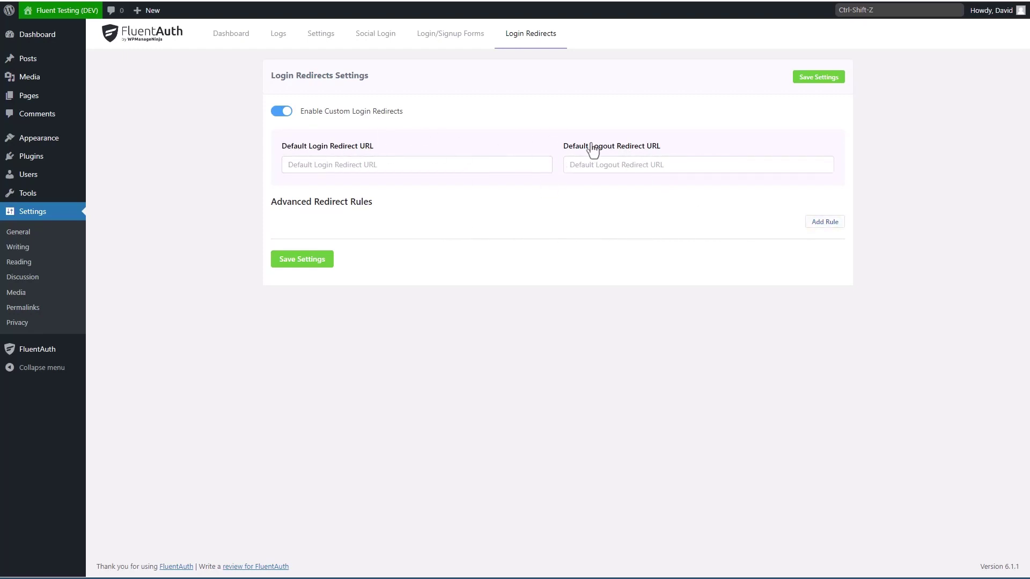
left_click(815, 222)
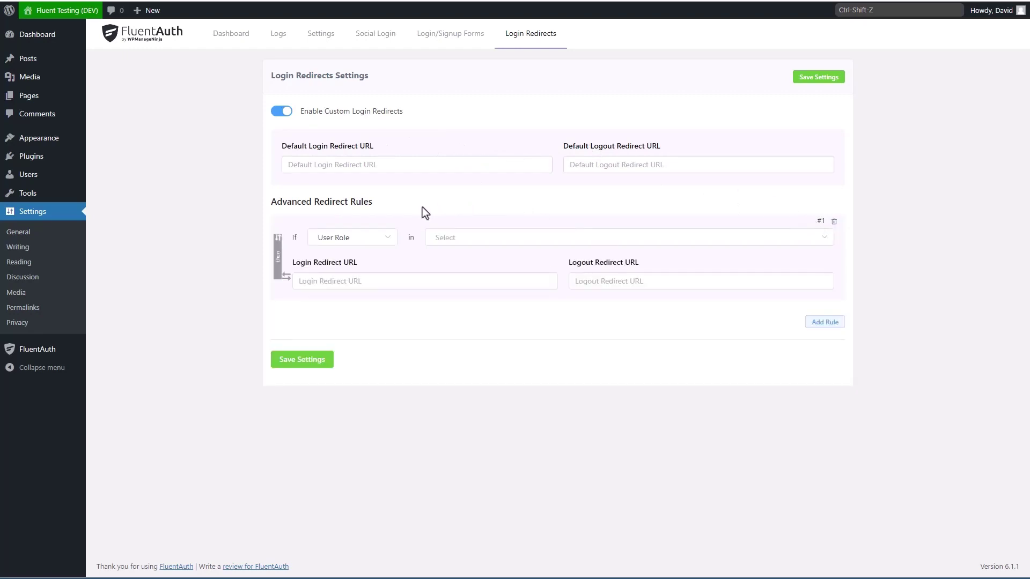
- Set redirect rule #1 to User Role: Editor, after briefly trying the User Capability condition
left_click(389, 241)
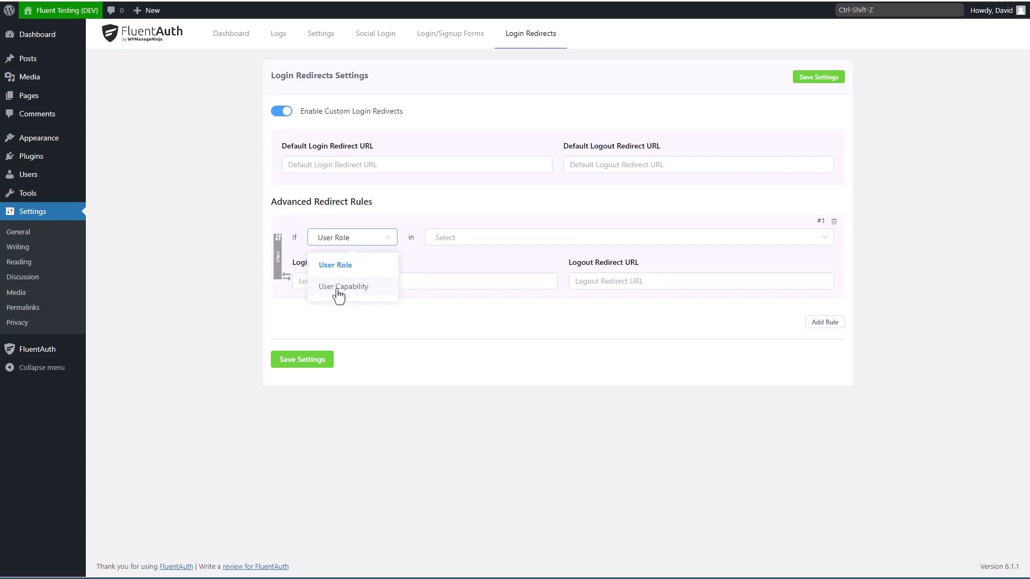
left_click(494, 245)
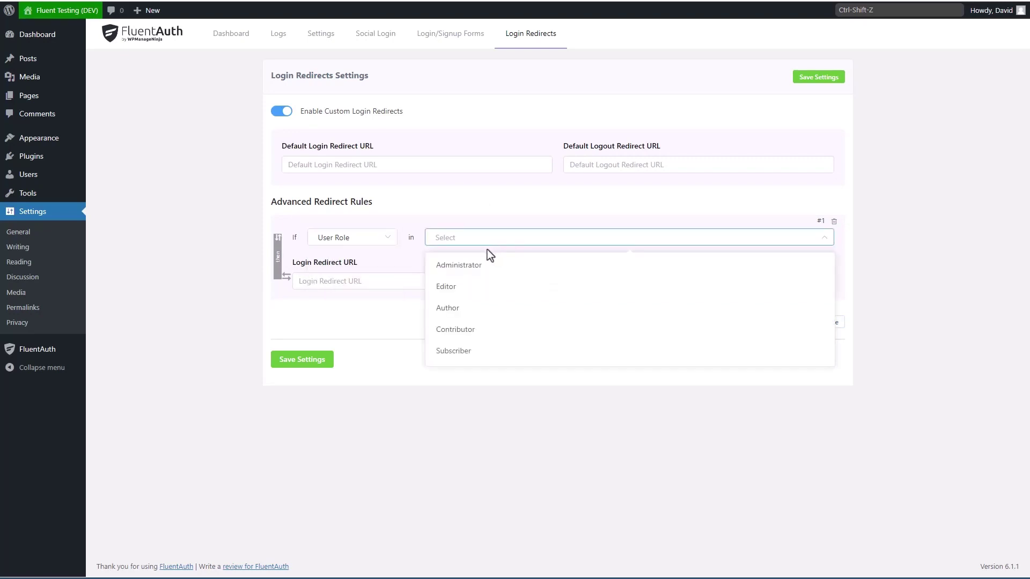
left_click(451, 288)
key("Escape")
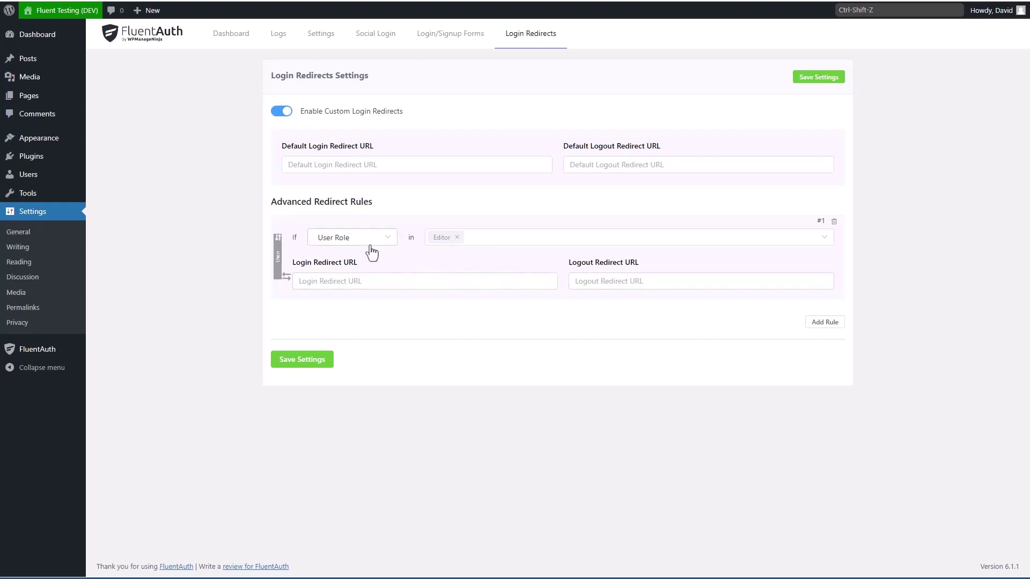
left_click(391, 245)
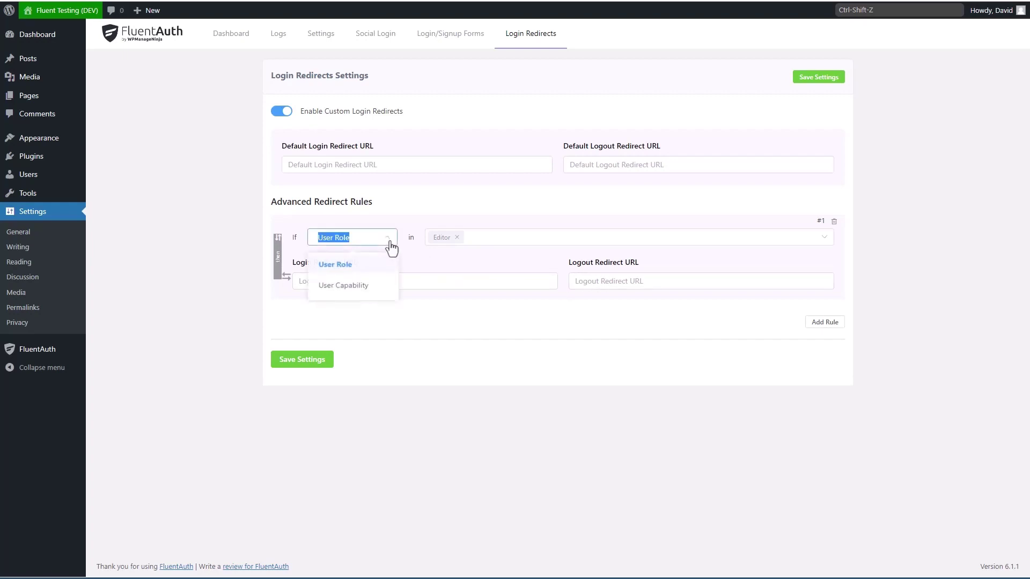
left_click(359, 288)
left_click(463, 240)
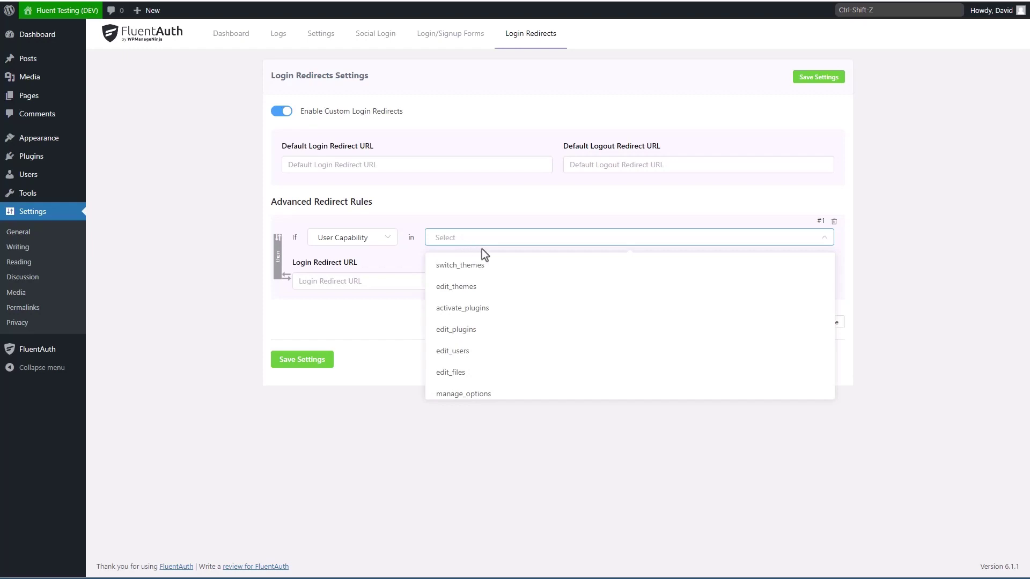
left_click(377, 220)
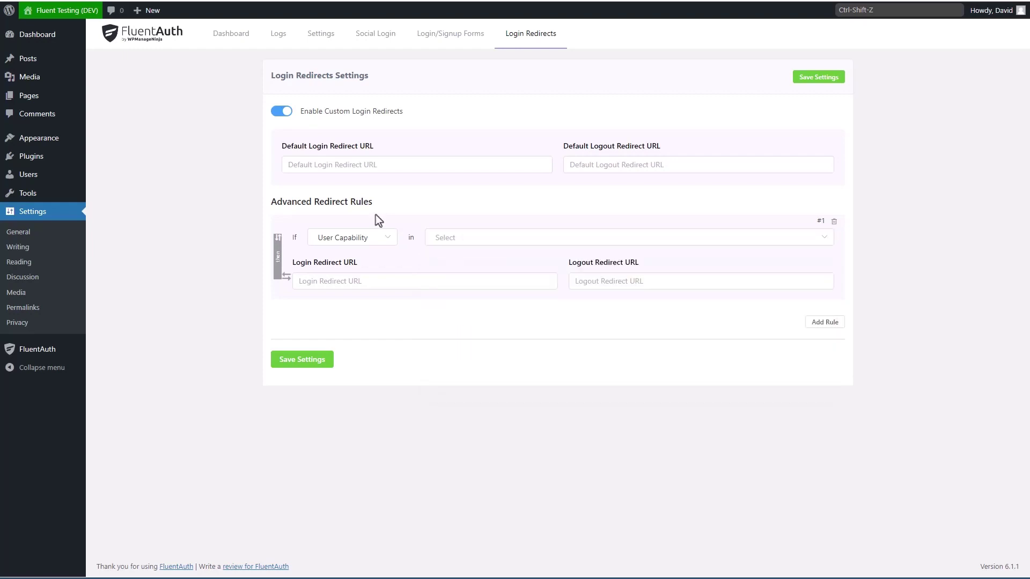
left_click(345, 237)
left_click(375, 264)
left_click(437, 240)
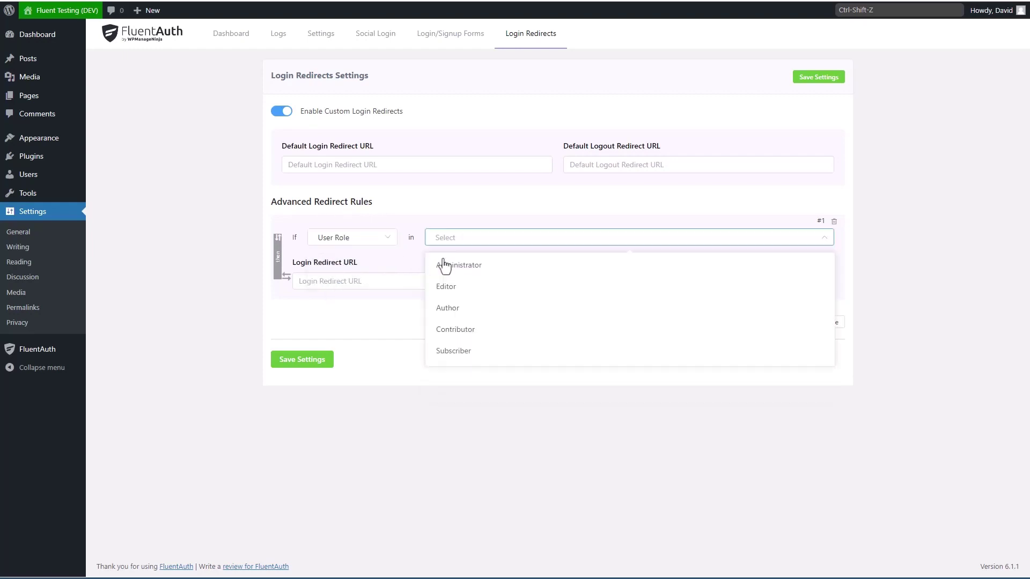
left_click(442, 284)
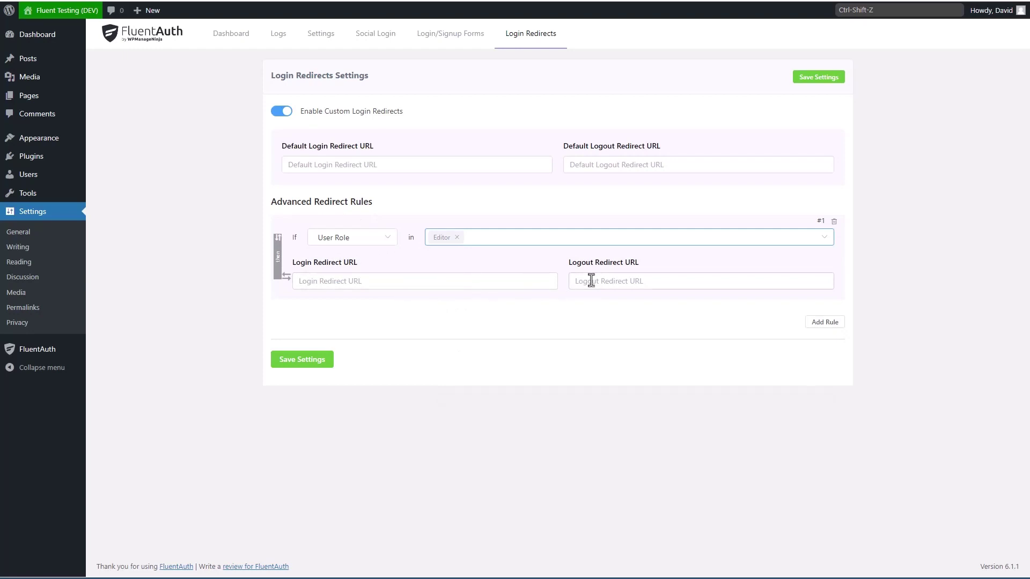
- Add redirect rule #2 for the Author role and begin editing its redirect address
left_click(812, 323)
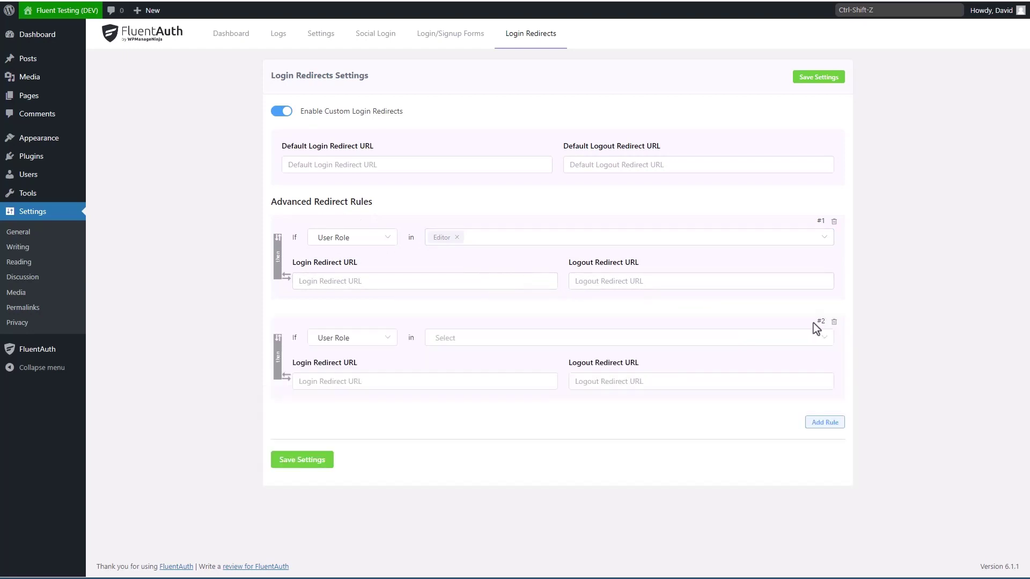
left_click(367, 346)
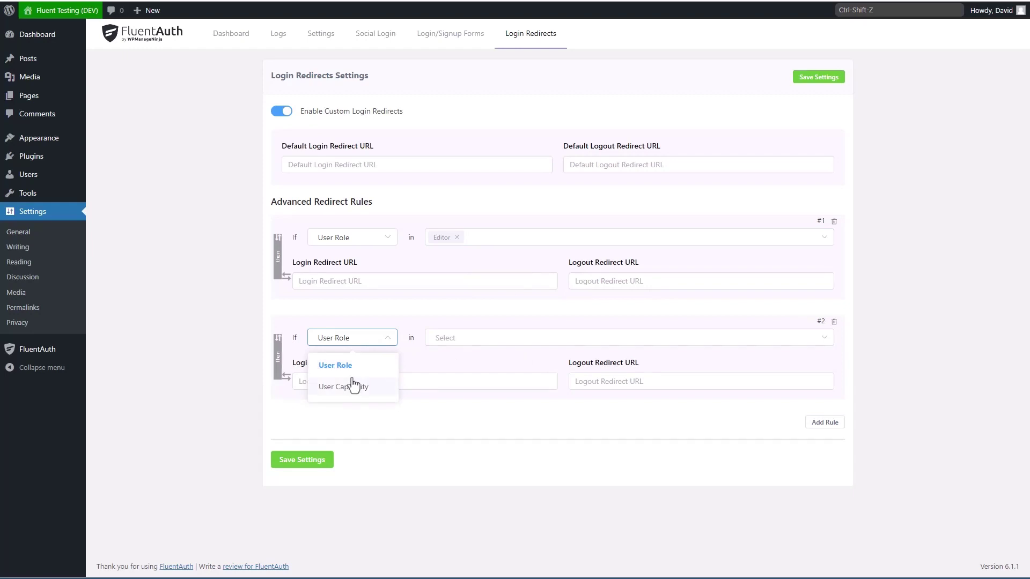
left_click(476, 344)
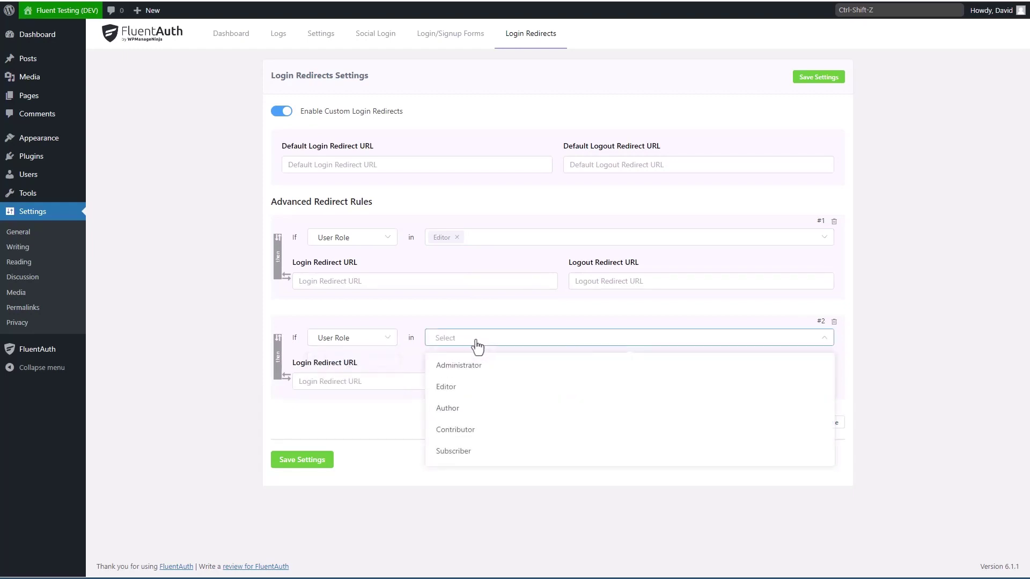
left_click(459, 410)
left_click(401, 379)
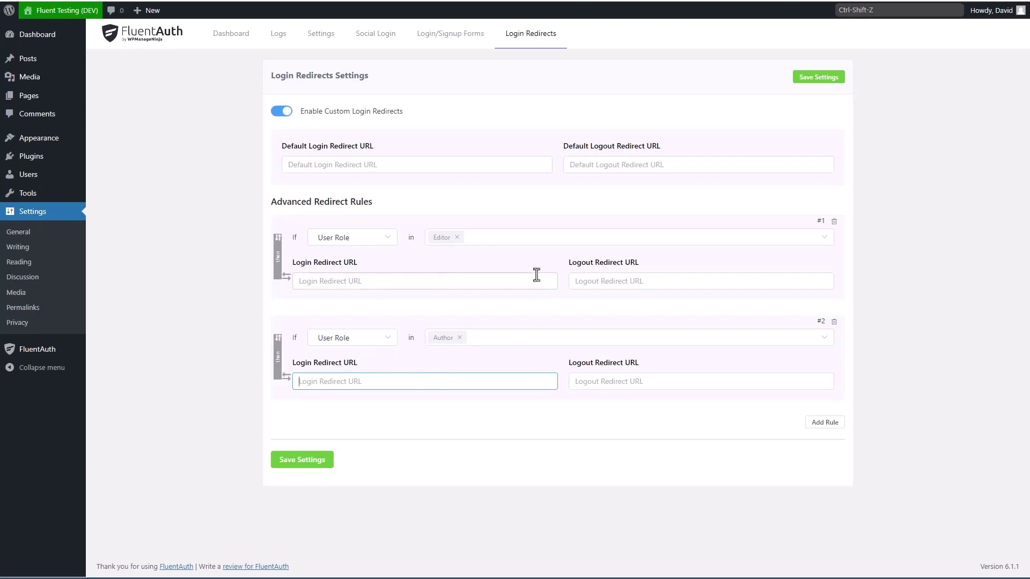
- Delete both redirect rules and switch Custom Login Redirects back off
left_click(833, 323)
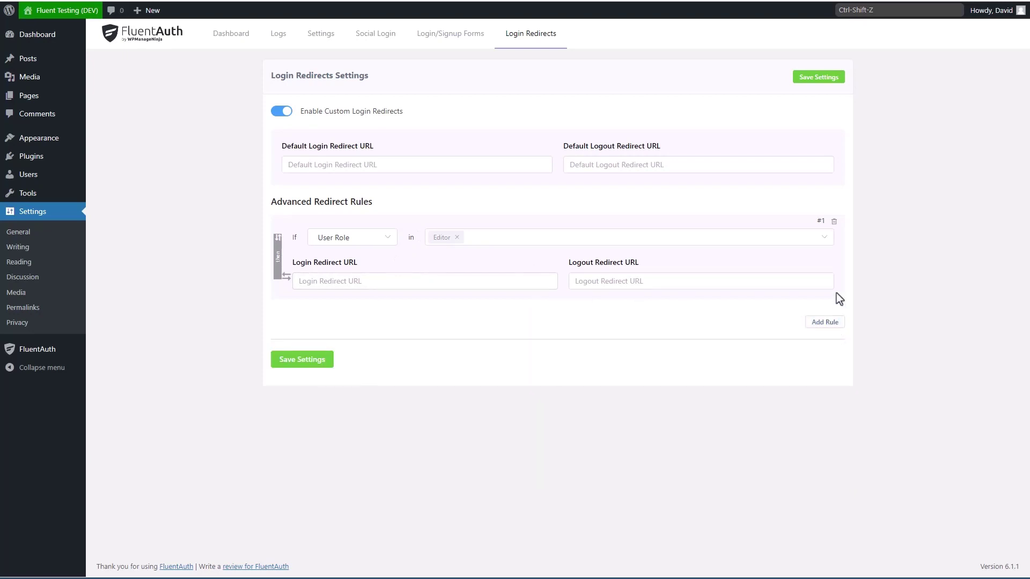
left_click(833, 221)
left_click(276, 111)
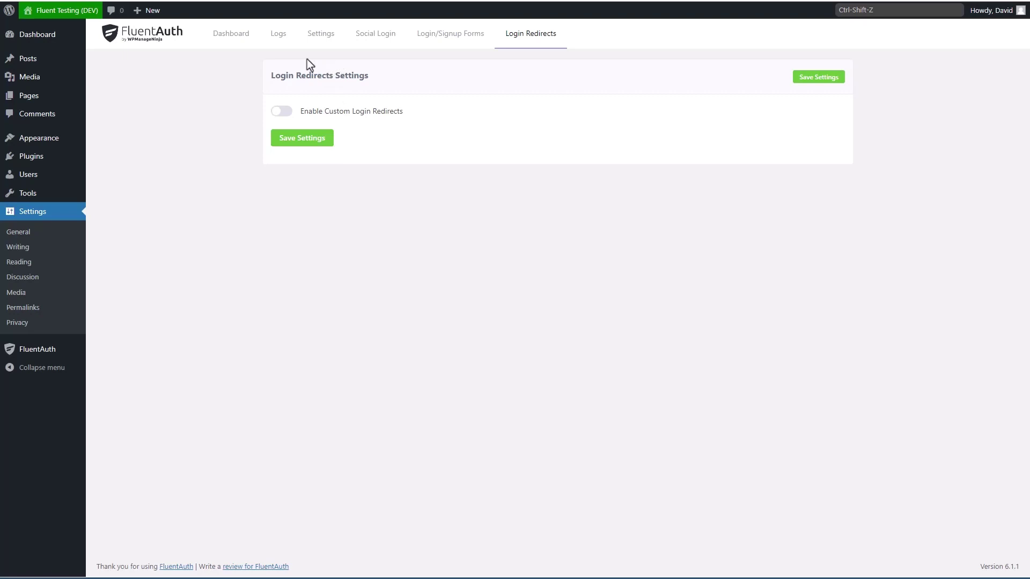
- View the FluentAuth Logs tab, then return to the Dashboard tab
left_click(280, 43)
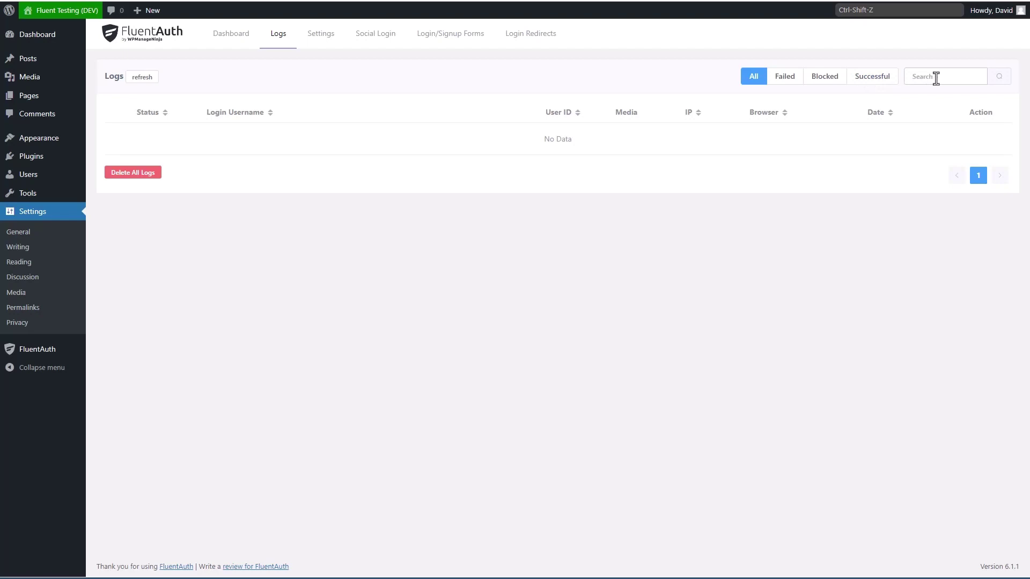
left_click(239, 46)
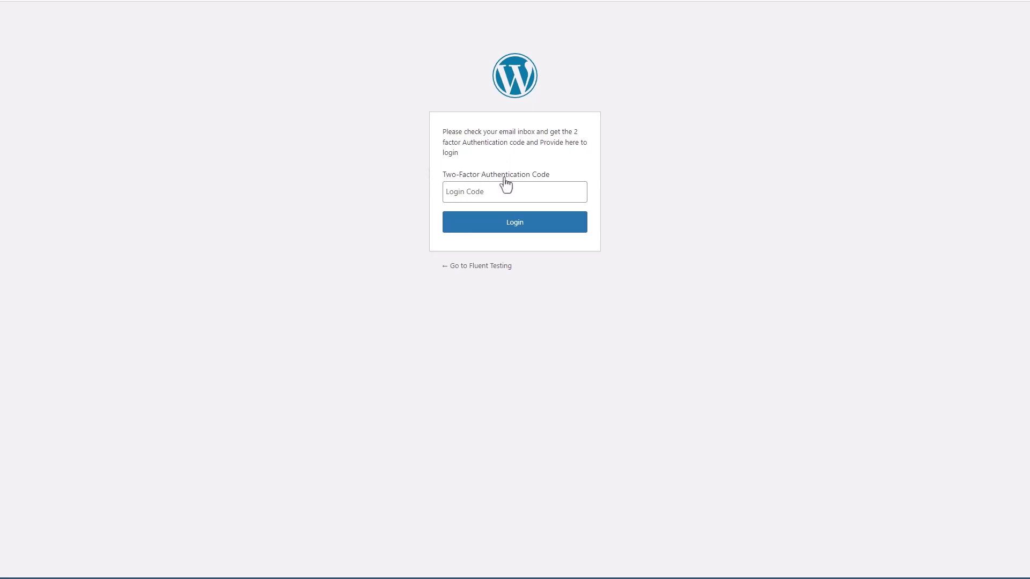
- Open the login-code email in Thunderbird and select the six-digit code
left_click(302, 577)
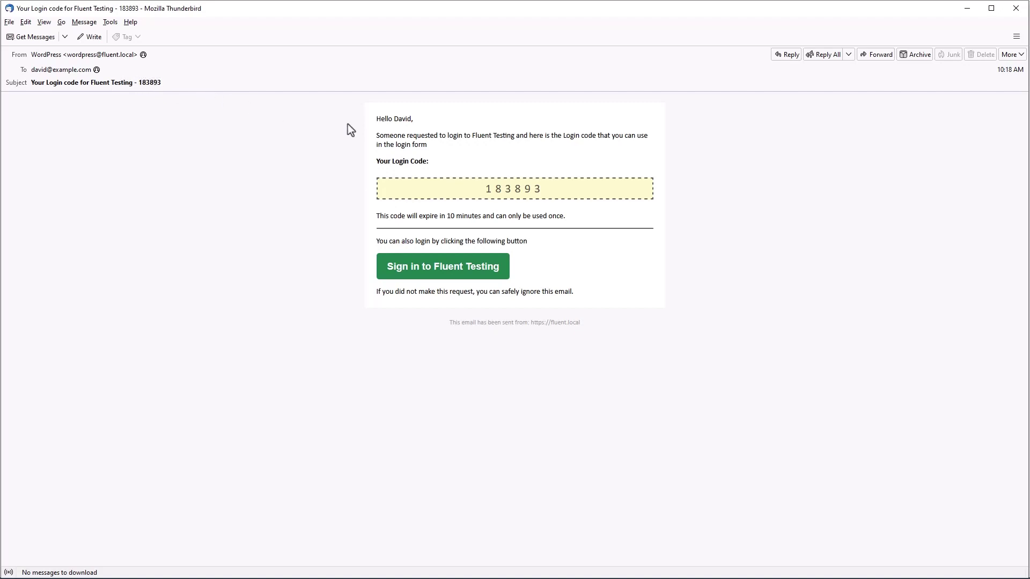
left_click_drag(486, 189, 540, 186)
key("ctrl+c")
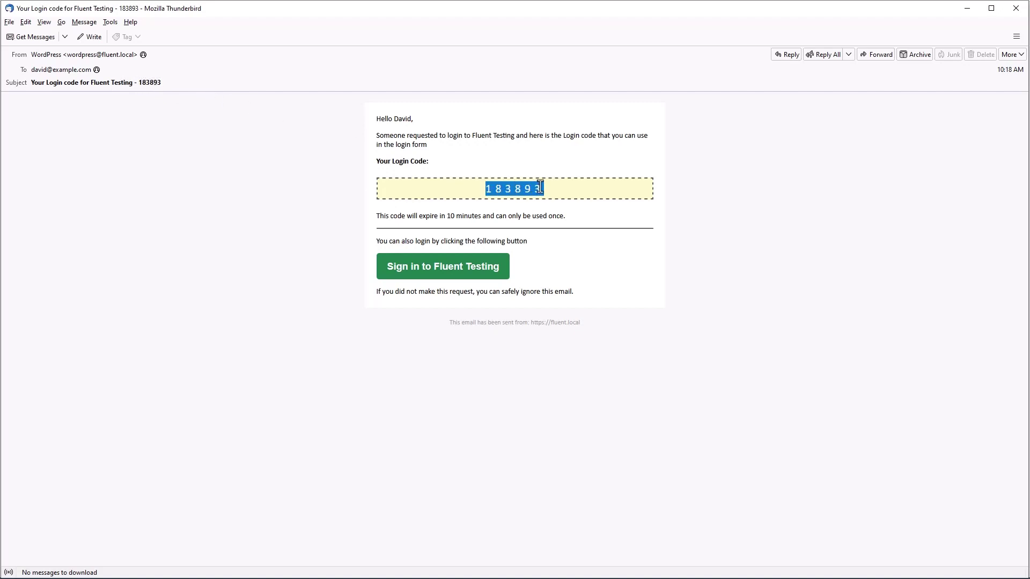
- Back in the browser, paste the emailed code into the Login Code field and log in
key("alt+Tab")
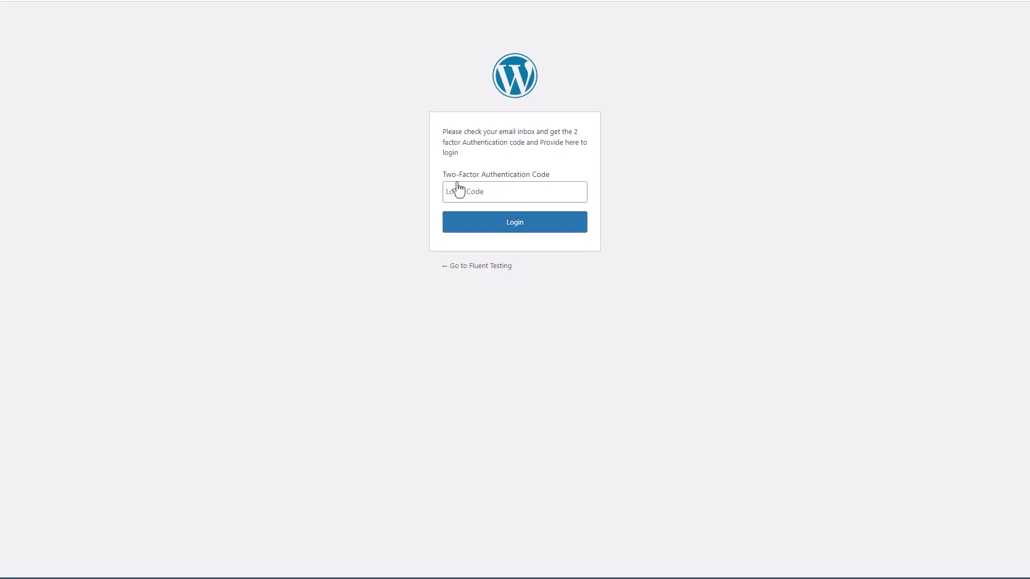
right_click(463, 191)
left_click(489, 272)
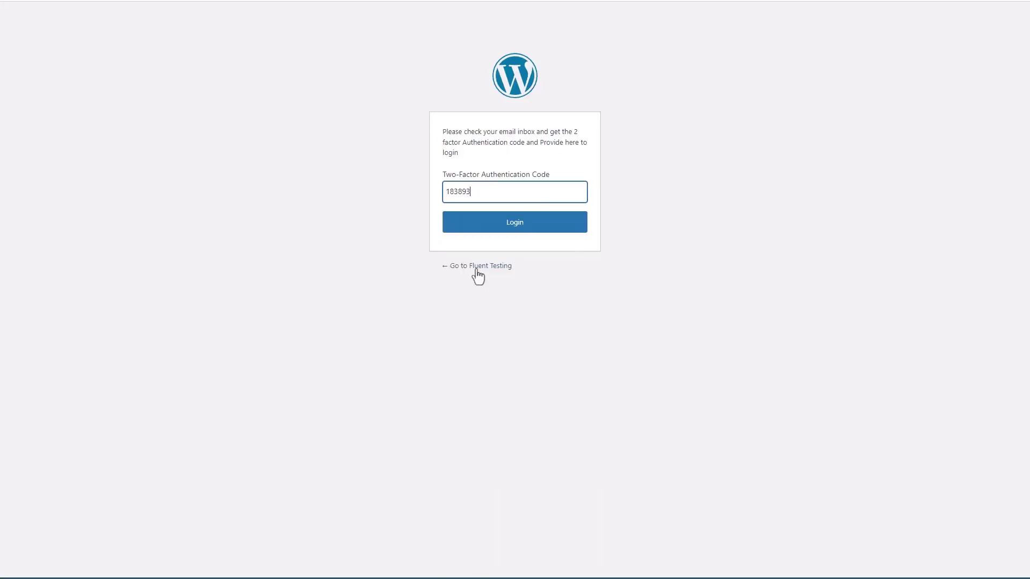
left_click(506, 229)
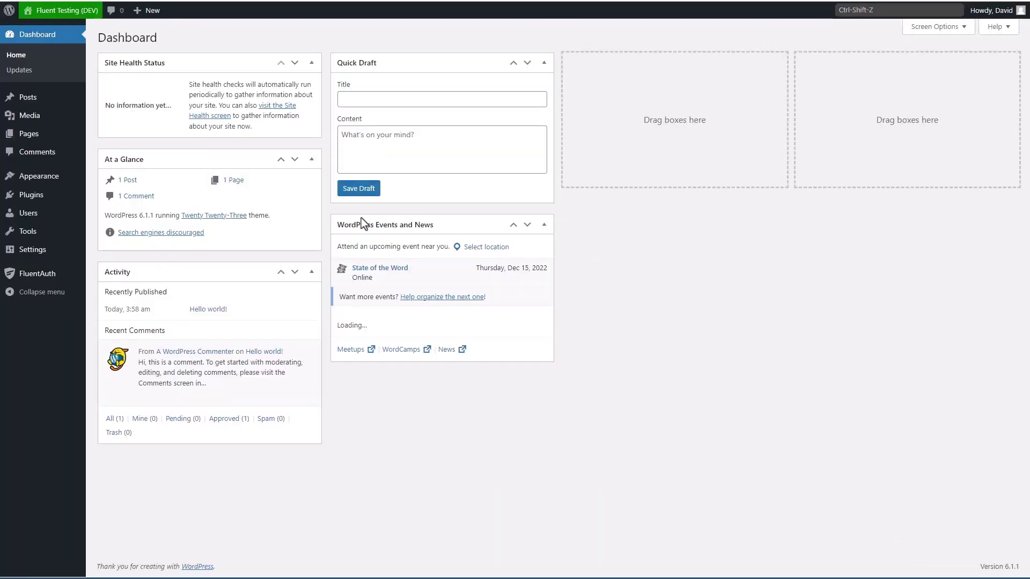